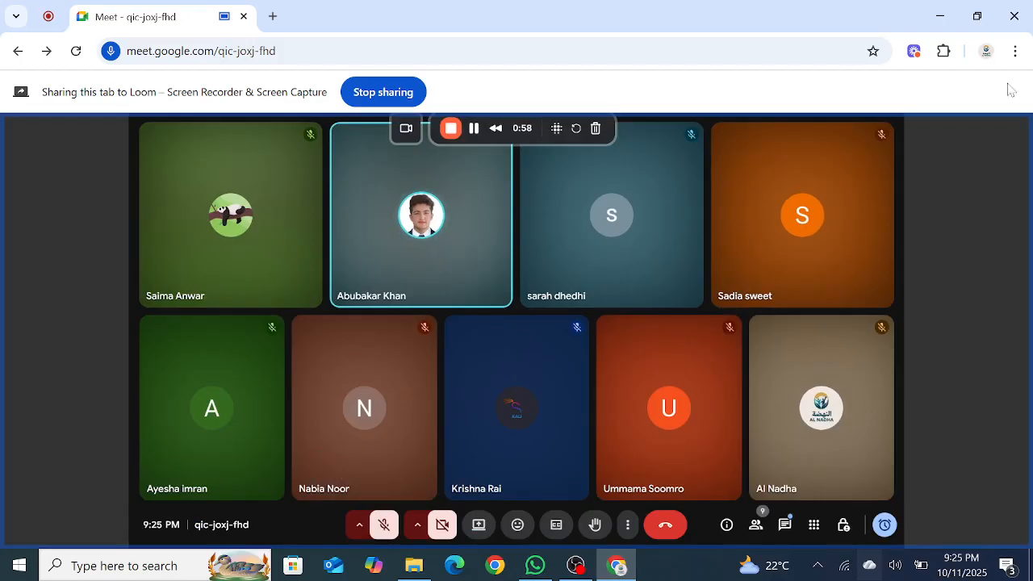
Step: Expand the meeting view to fill the screen
left_click(1014, 50)
left_click(1011, 420)
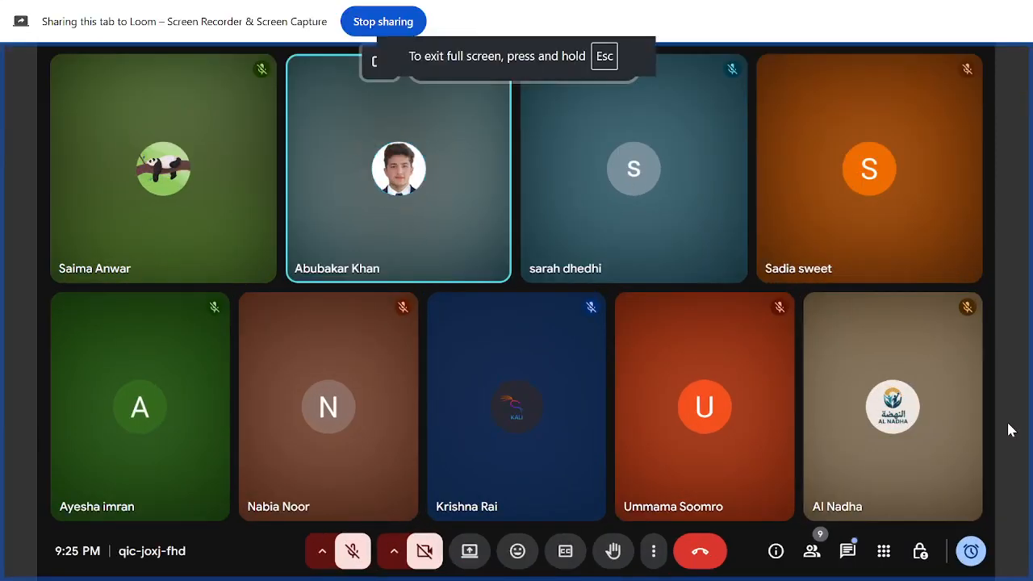
Step: Turn the microphone on and back off
left_click(352, 557)
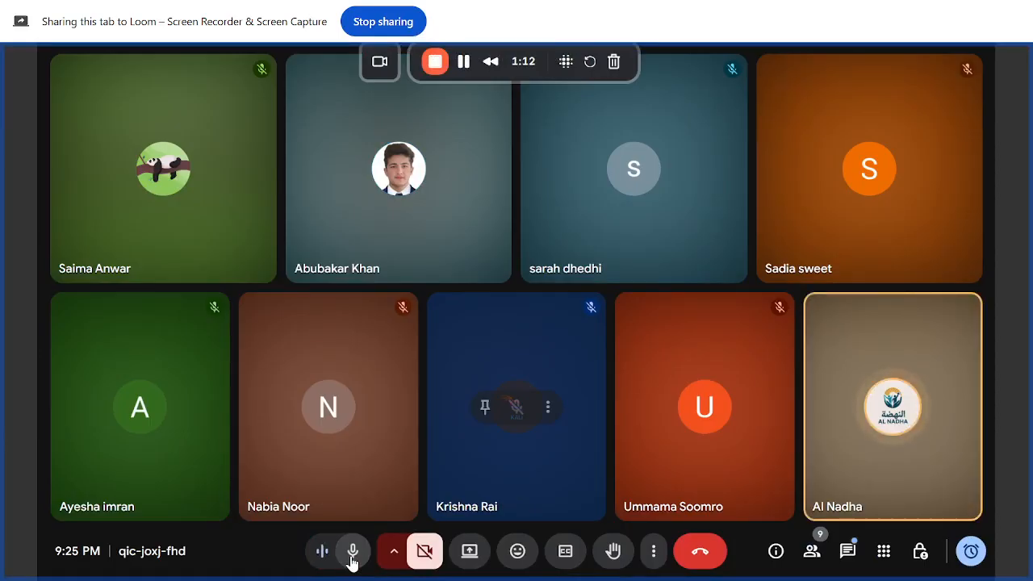
left_click(352, 557)
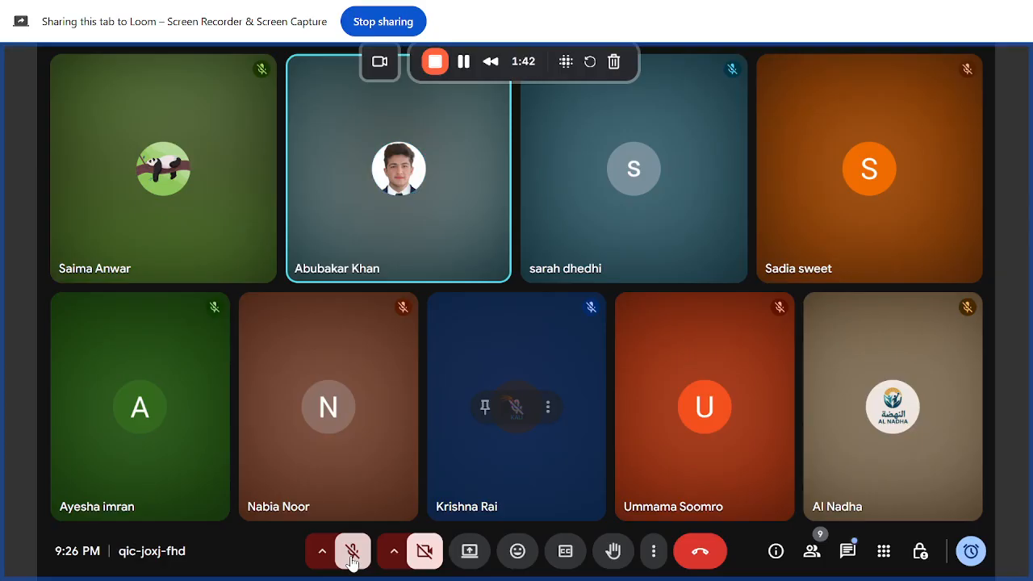
Step: Open the in-call messages panel to read the chat, then close it
left_click(838, 563)
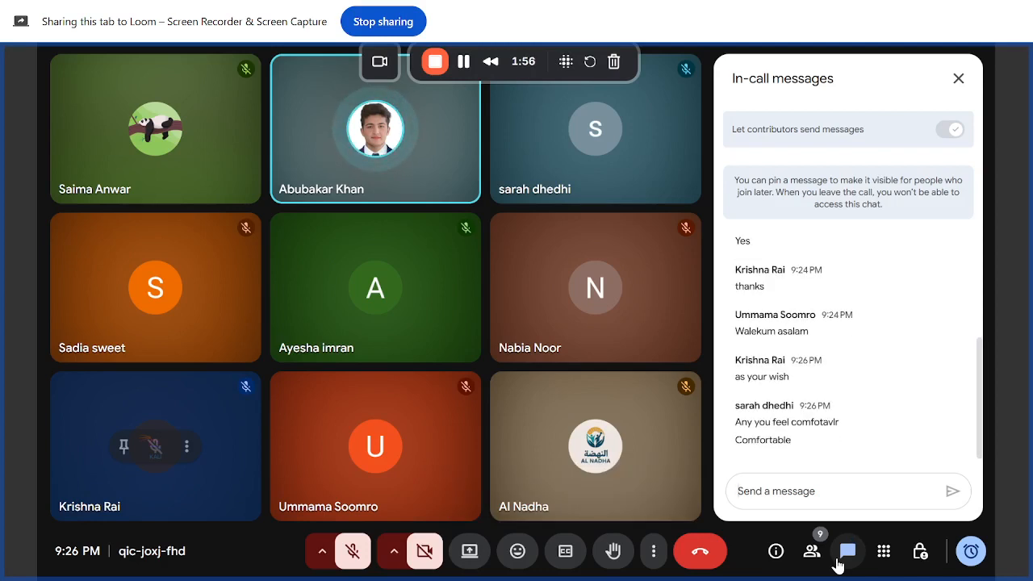
left_click(966, 80)
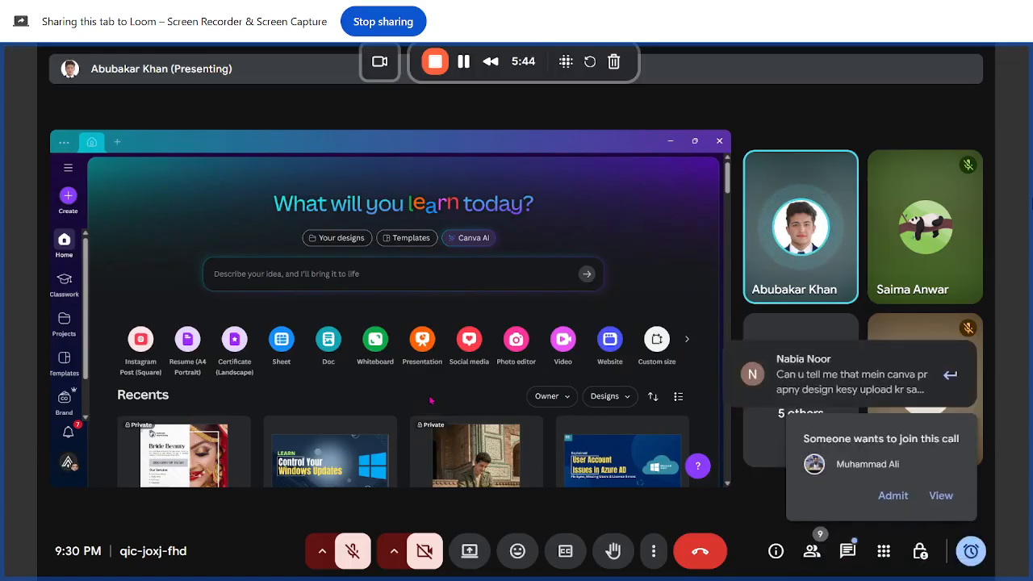
Step: Admit the participant who is asking to join the call
left_click(893, 496)
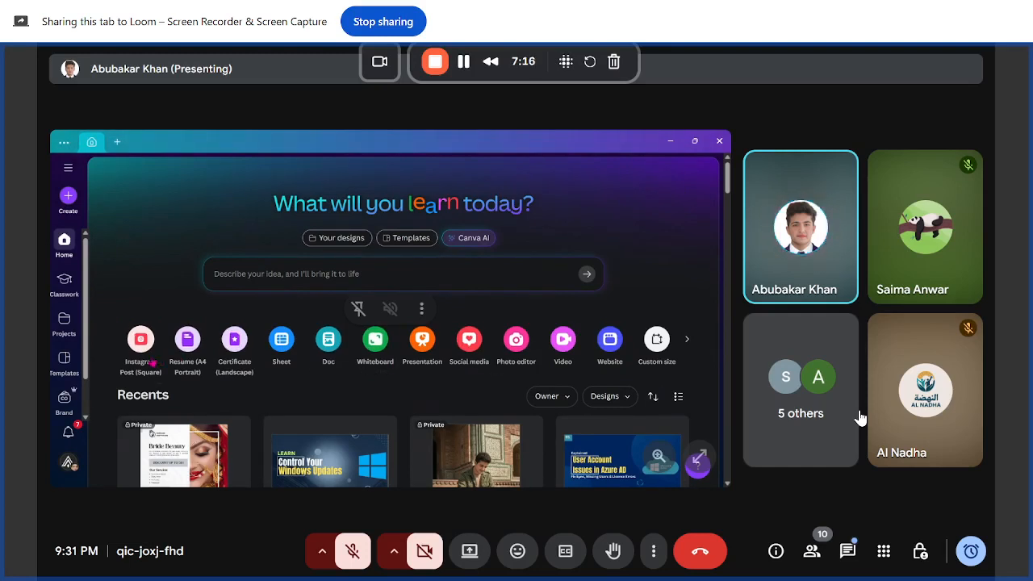
Step: Open the in-call messages panel again to read the chat, then close it
left_click(848, 551)
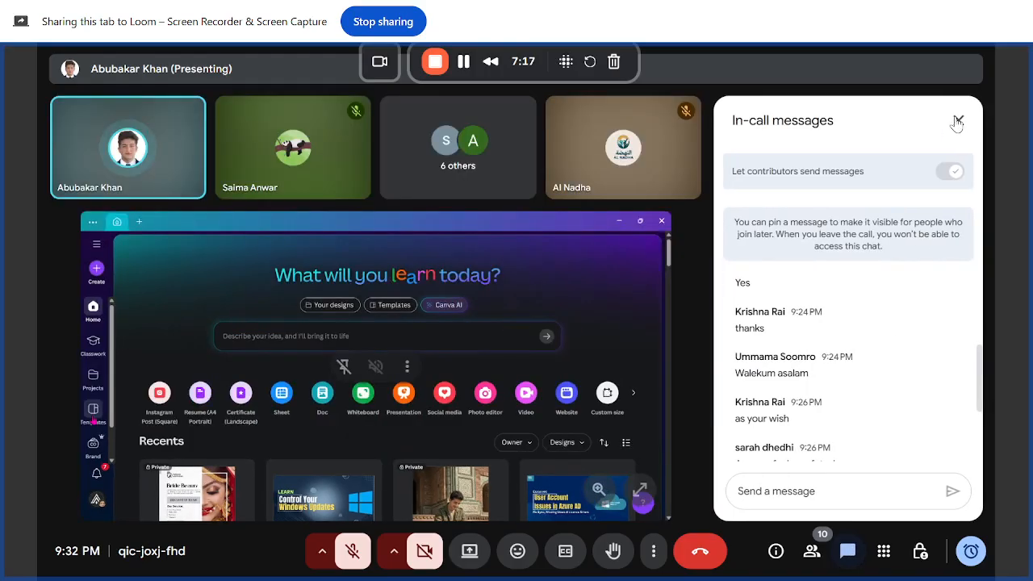
left_click(957, 121)
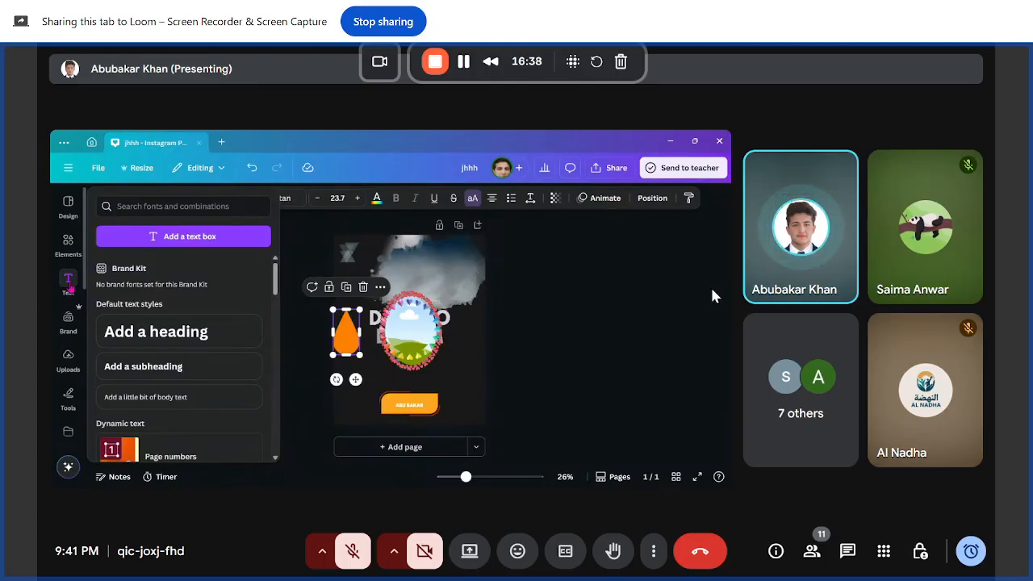
Step: Open the Text panel in the shared Canva editor
left_click(70, 284)
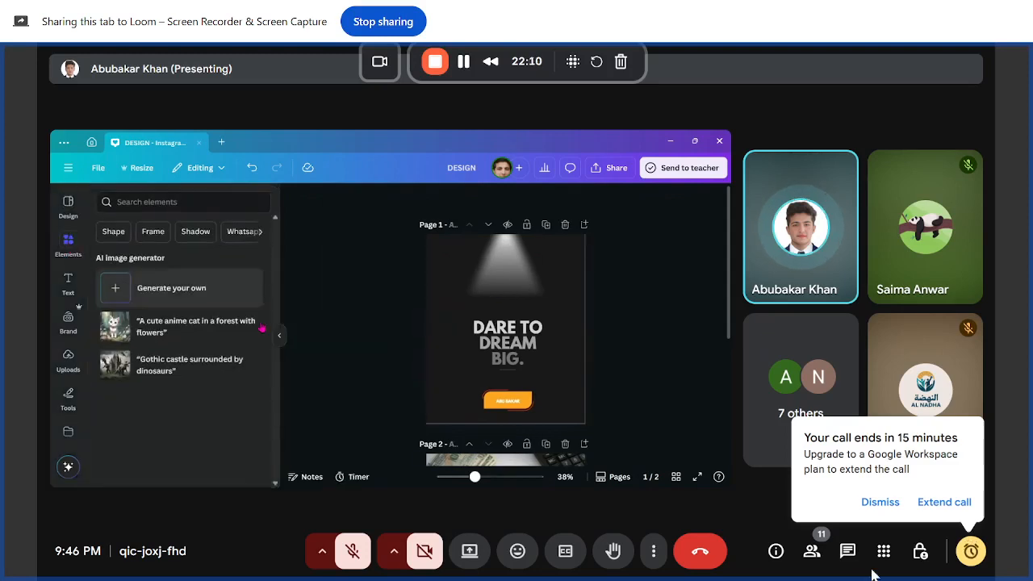
Step: Dismiss the notice that the call ends in 15 minutes
left_click(875, 496)
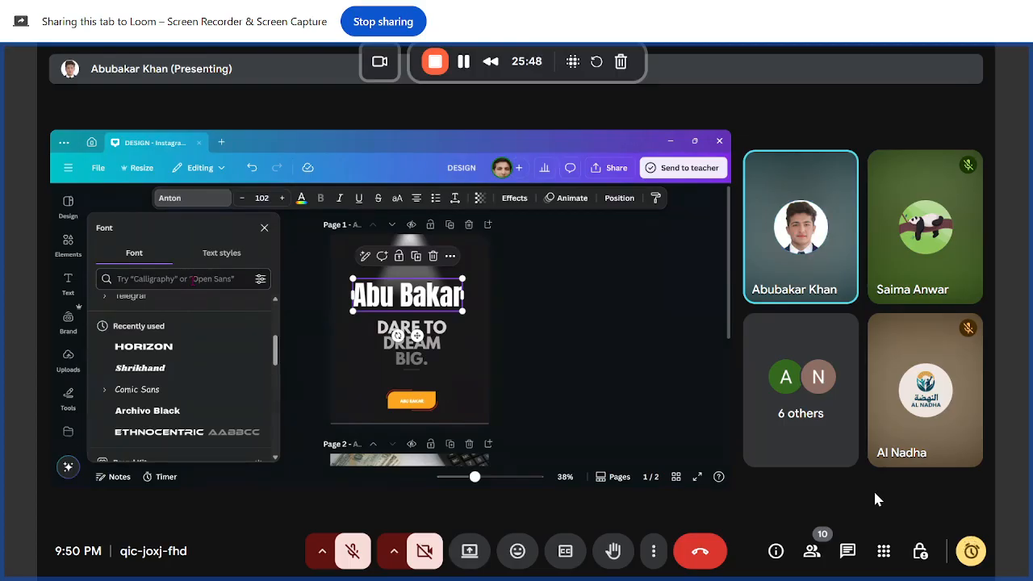
Step: Search the font list for Montserrat for the selected name heading
type("Monsr")
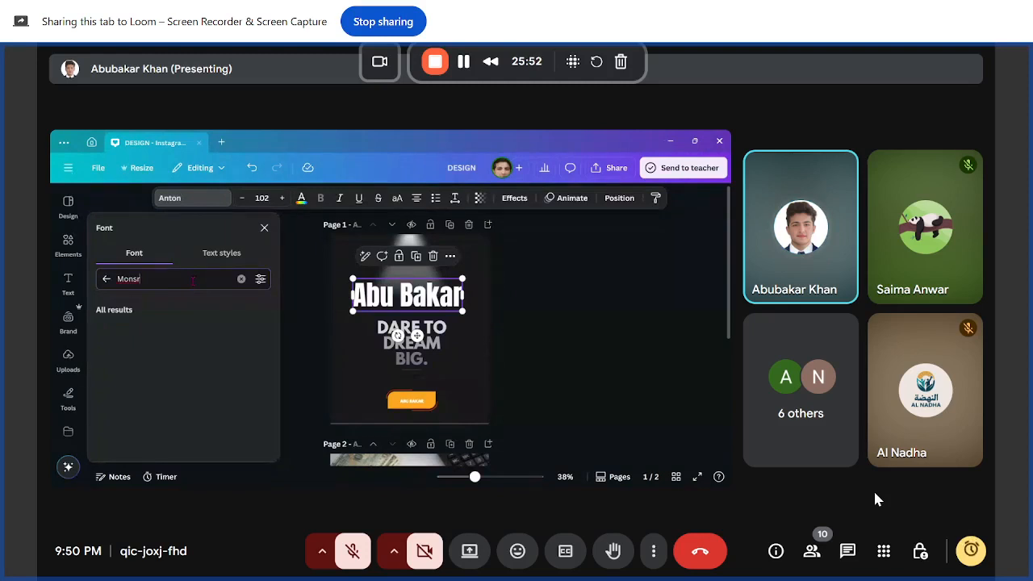
type("rat")
key("BackSpace")
key("BackSpace")
key("BackSpace")
key("BackSpace")
type("ts")
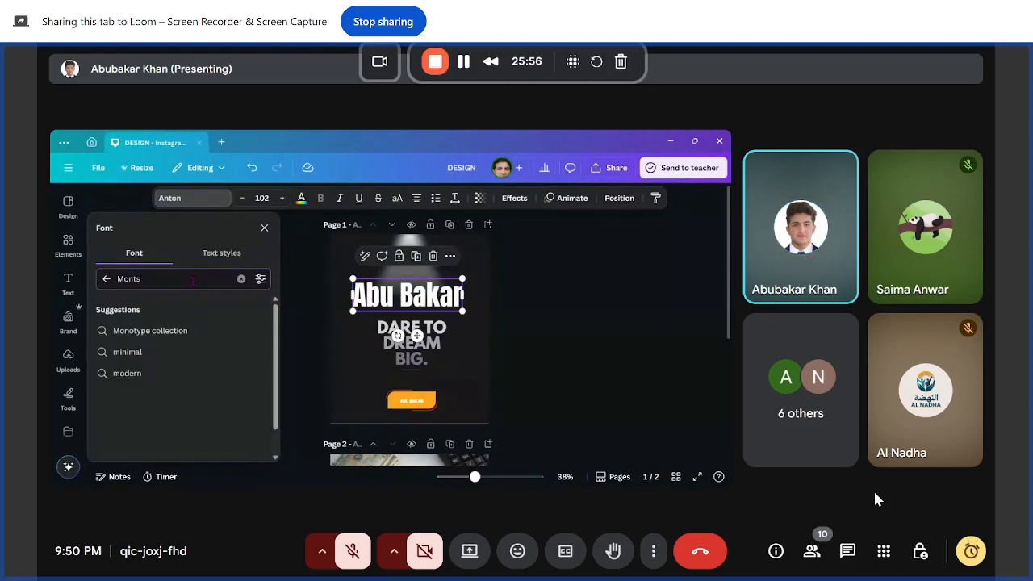
type("errat")
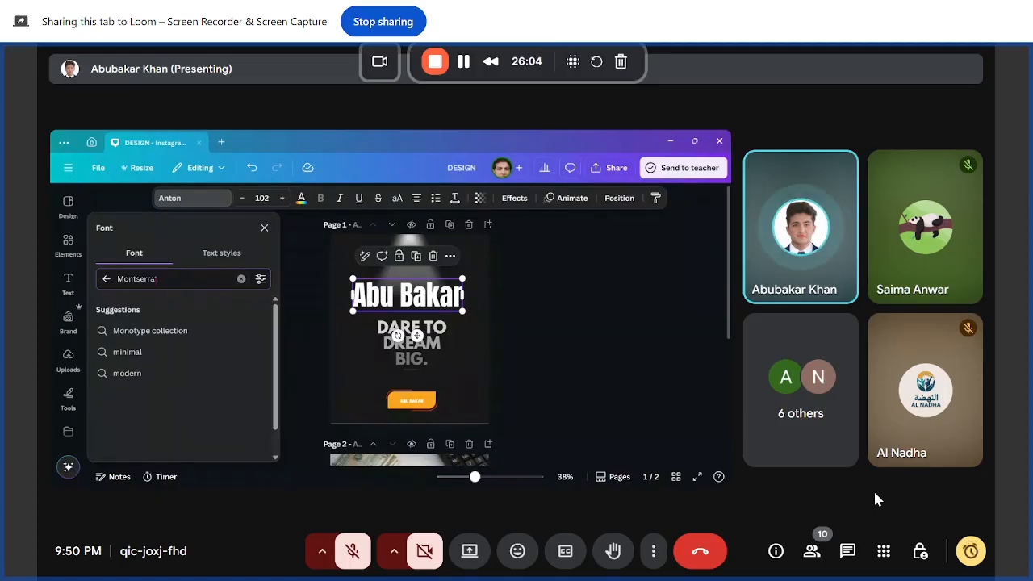
key("BackSpace")
key("BackSpace")
key("BackSpace")
key("BackSpace")
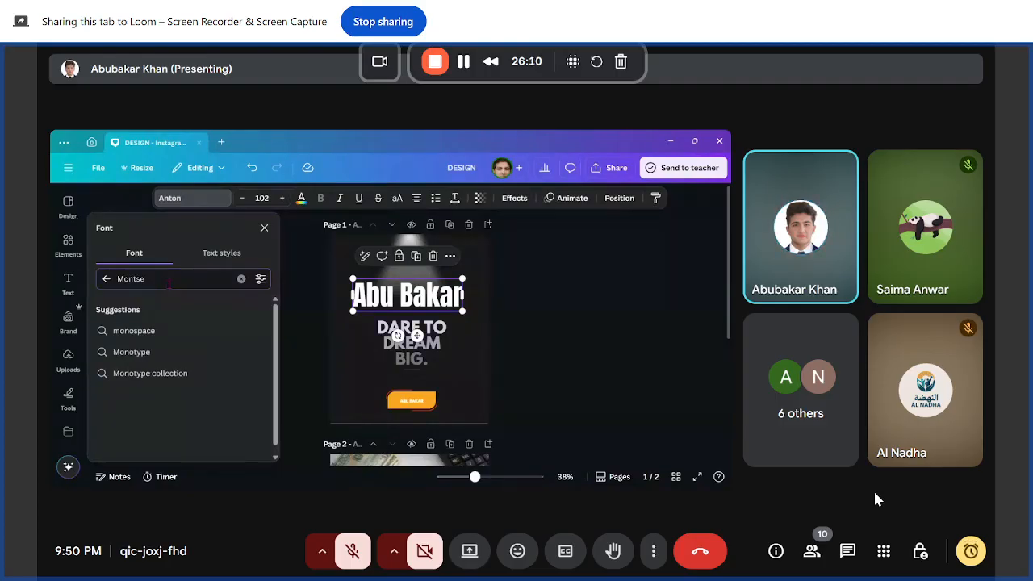
type("rr")
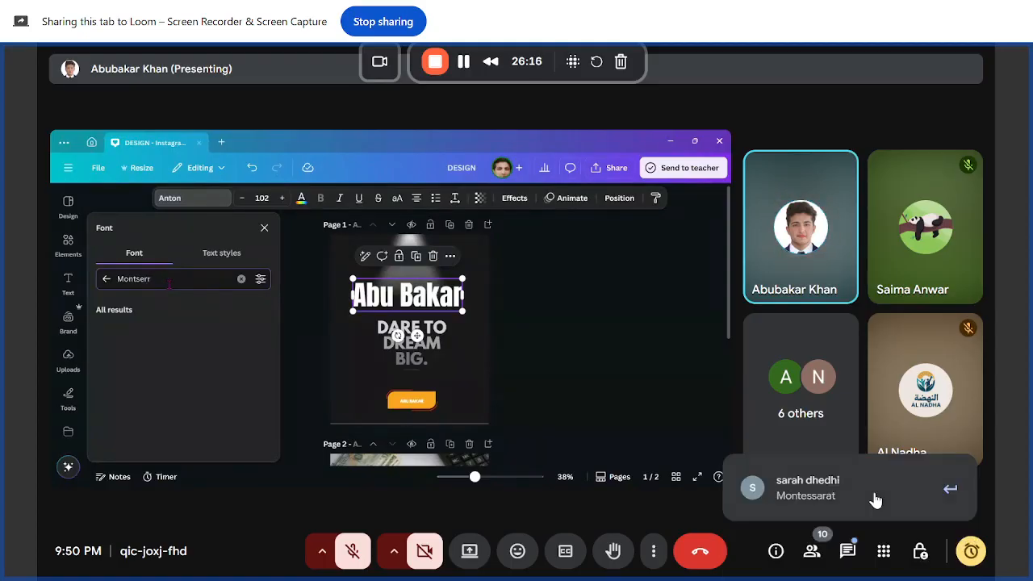
type("at")
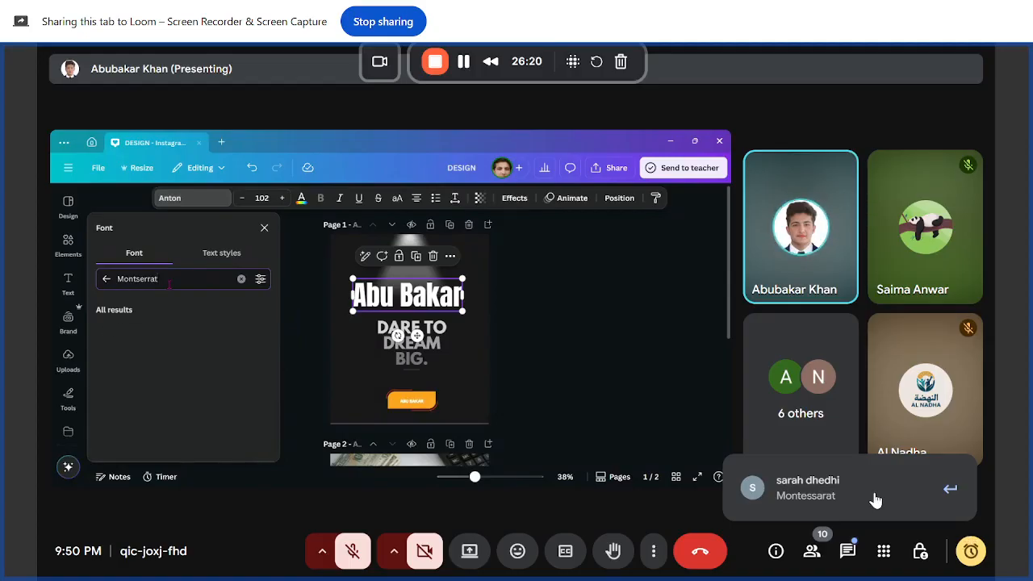
key("BackSpace")
key("BackSpace")
key("BackSpace")
key("BackSpace")
key("BackSpace")
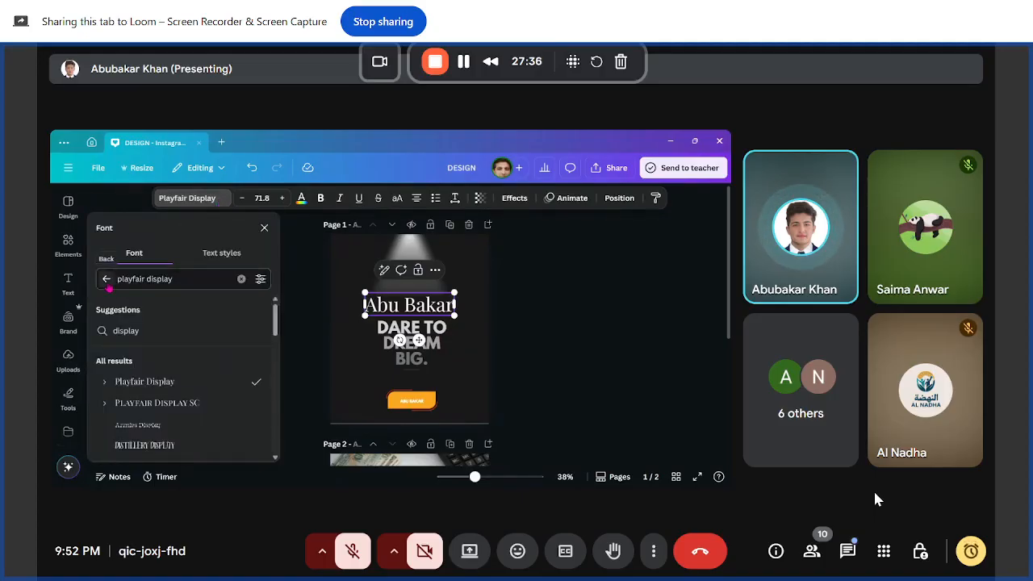
Step: Search the font list for Roboto
type("Roboto")
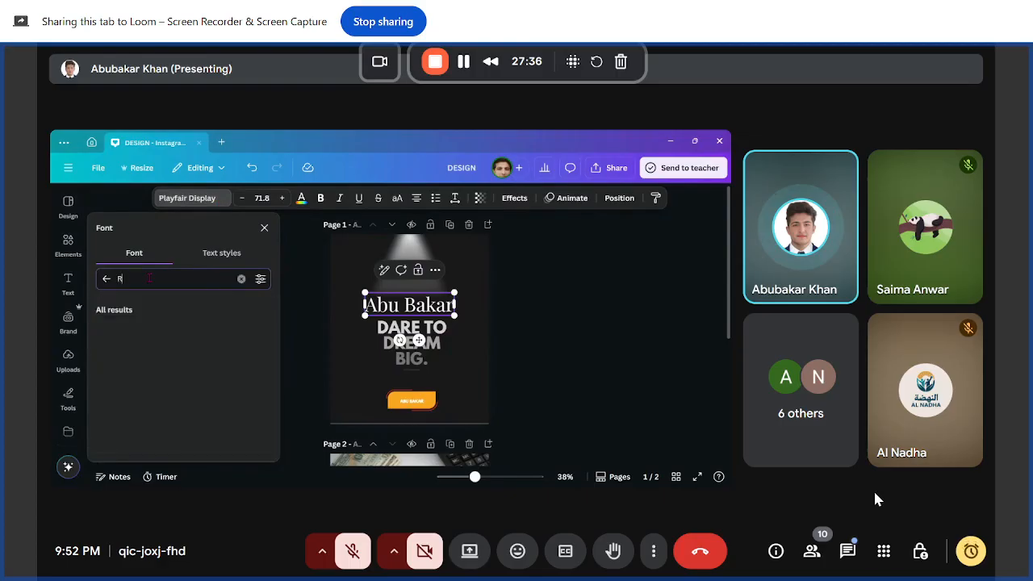
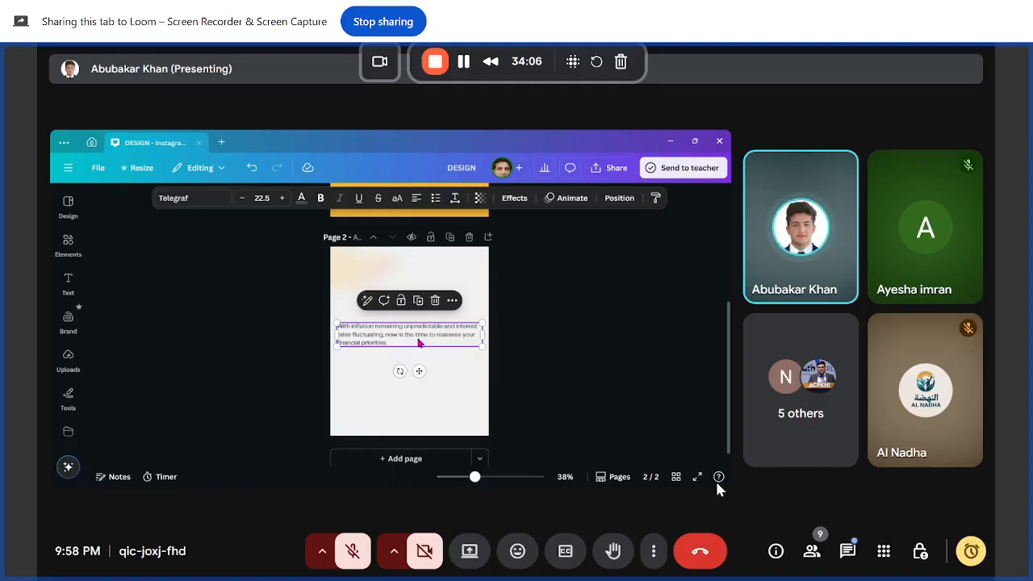
Step: Expand the shared presentation tile to a larger view, then leave the enlarged view
mouse_move(700, 479)
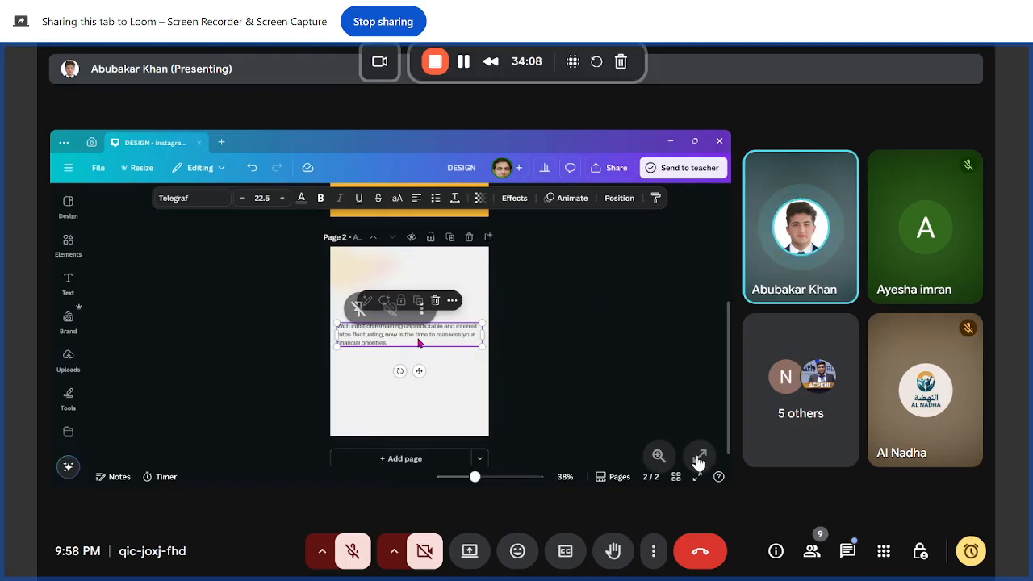
left_click(699, 459)
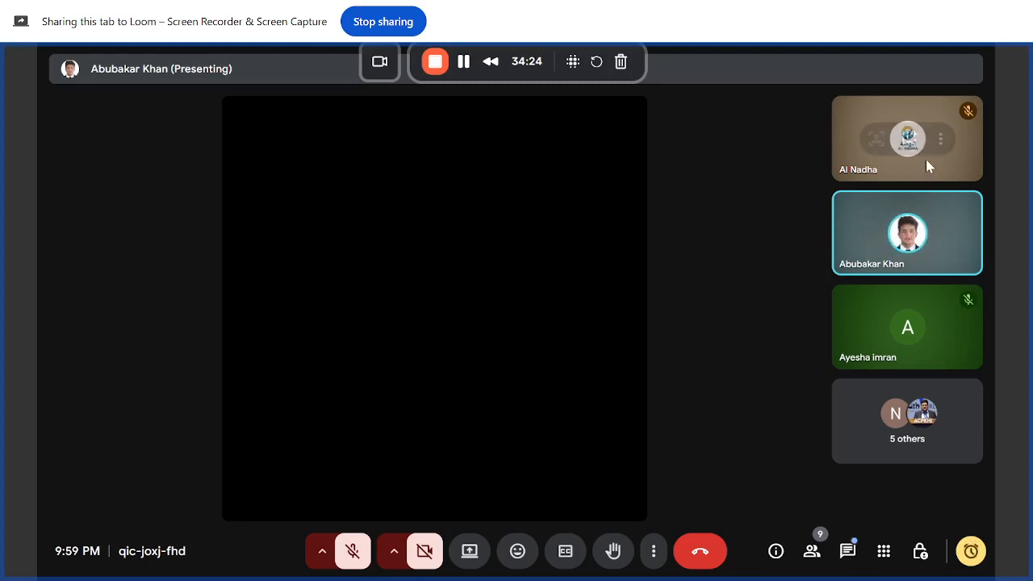
mouse_move(916, 343)
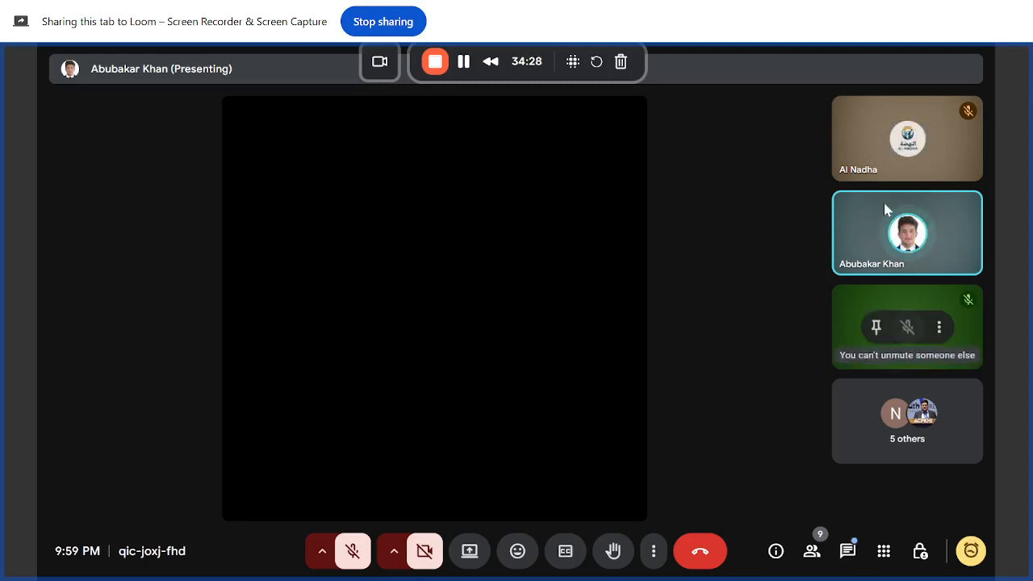
mouse_move(903, 235)
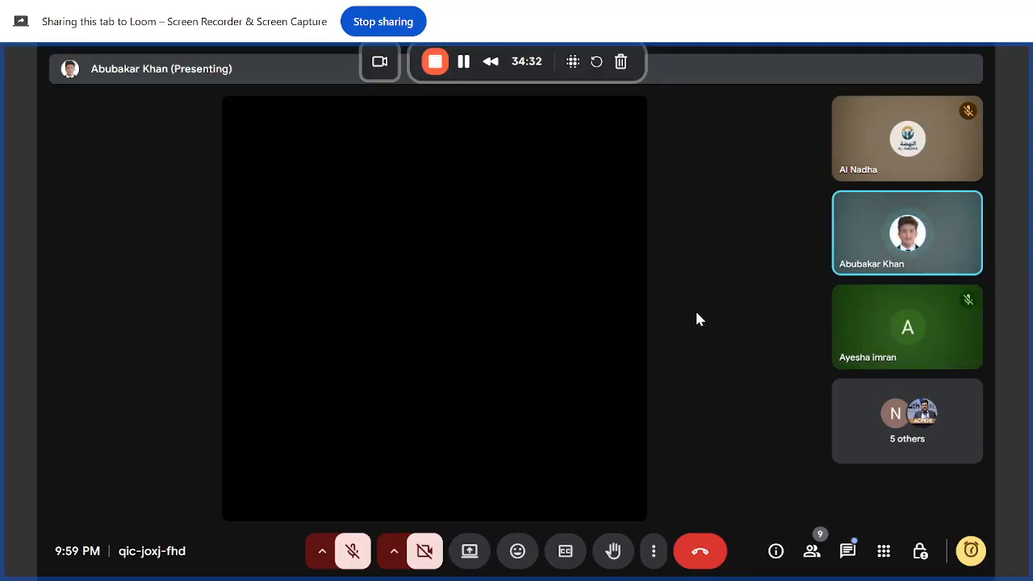
key("Escape")
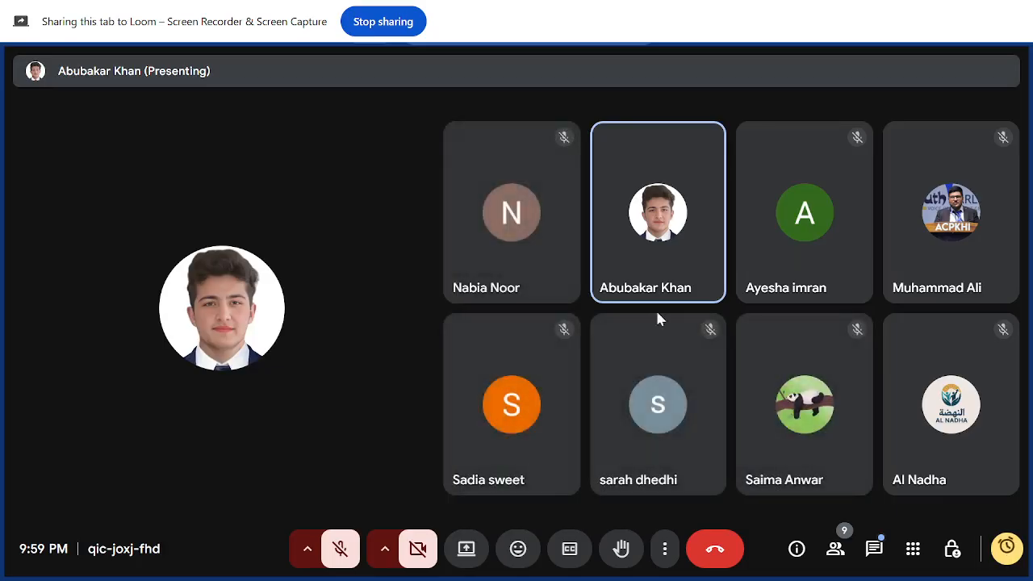
mouse_move(355, 348)
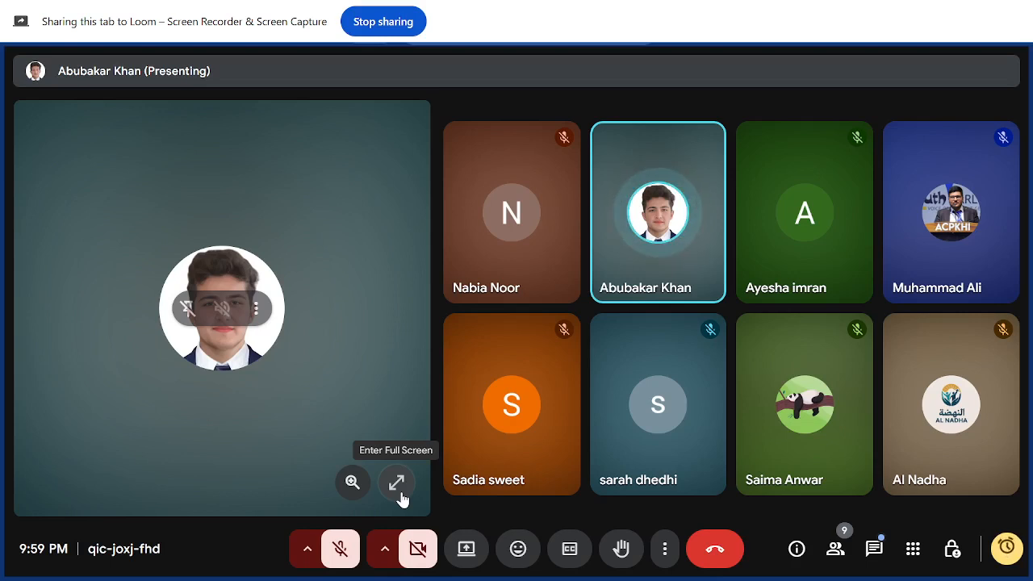
left_click(341, 549)
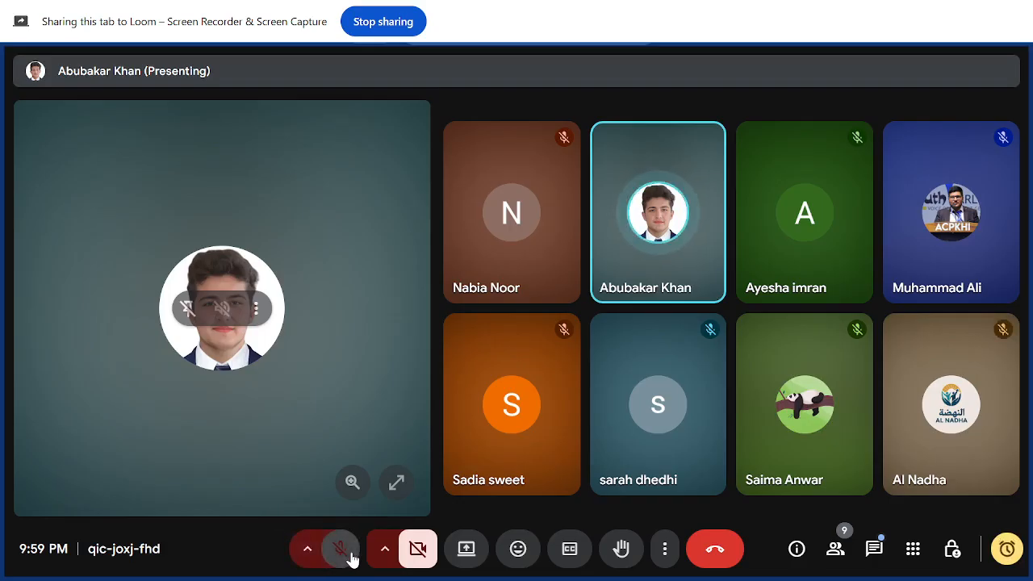
left_click(350, 557)
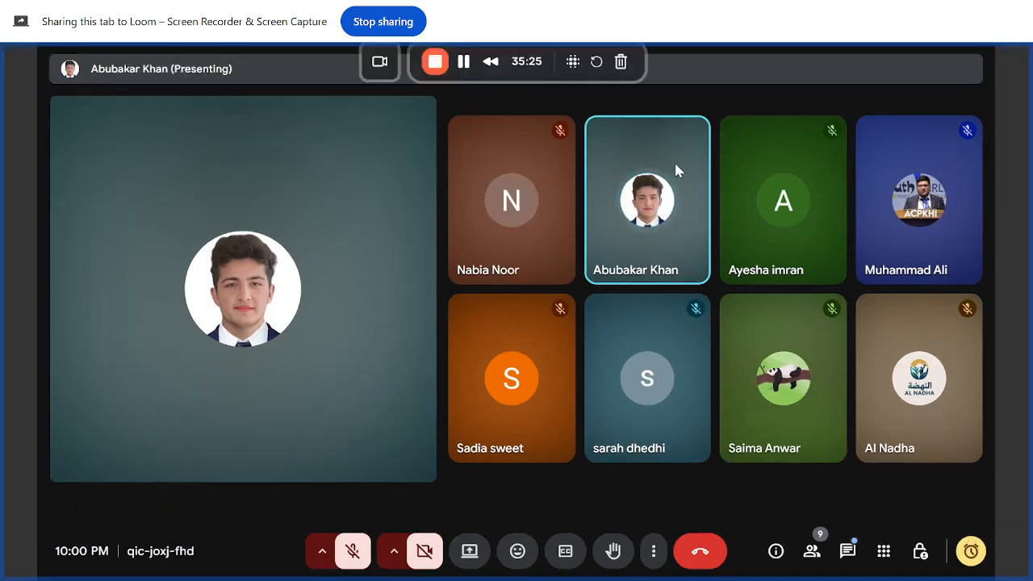
left_click(676, 169)
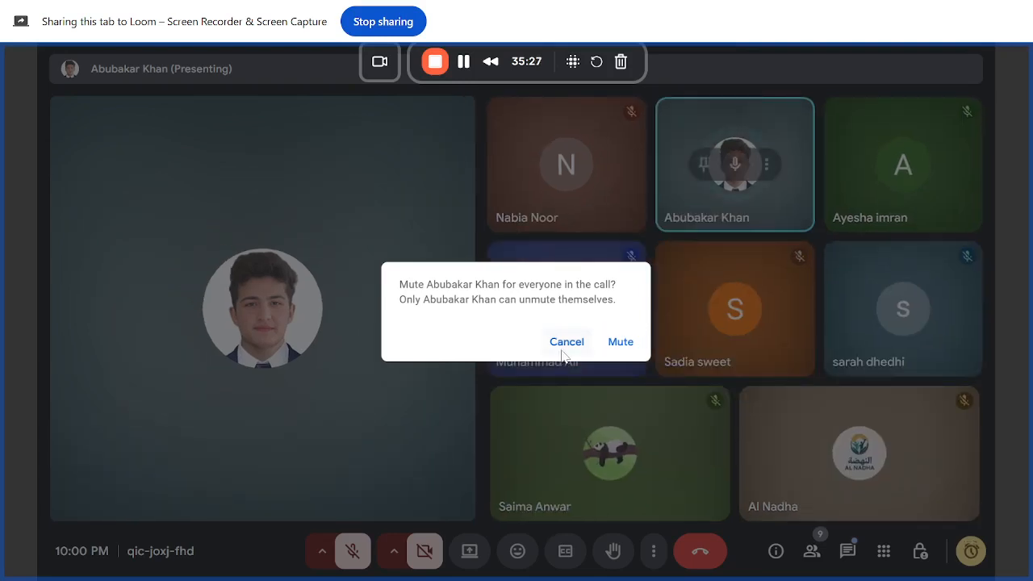
left_click(564, 352)
mouse_move(337, 296)
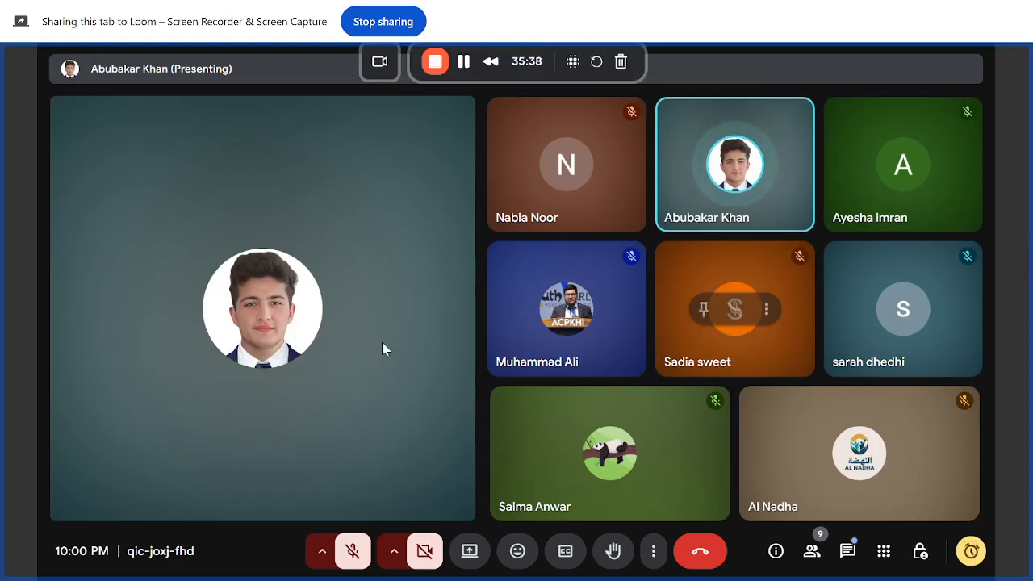
mouse_move(382, 342)
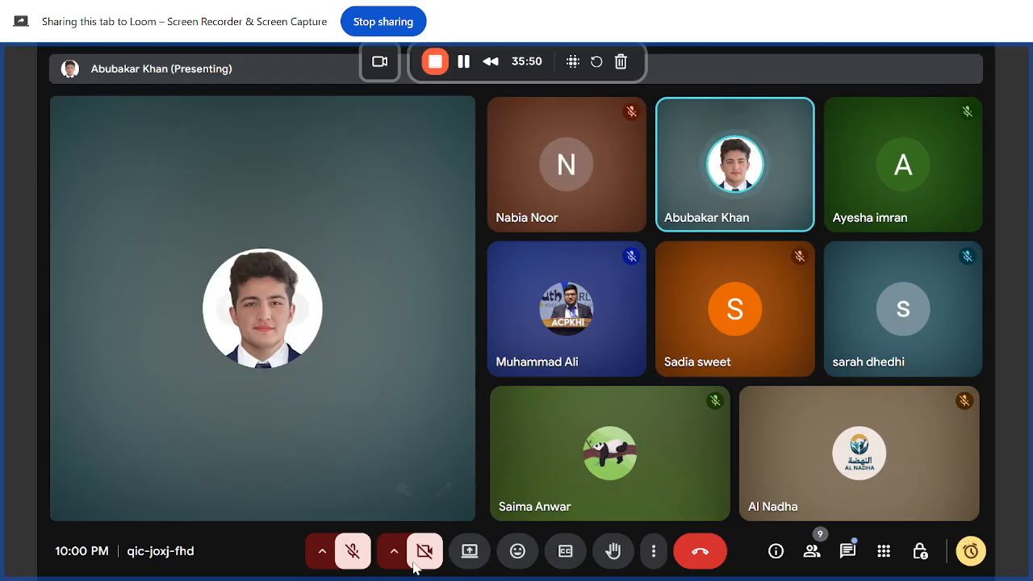
Step: Dismiss the notice that the call ends in under a minute
left_click(445, 492)
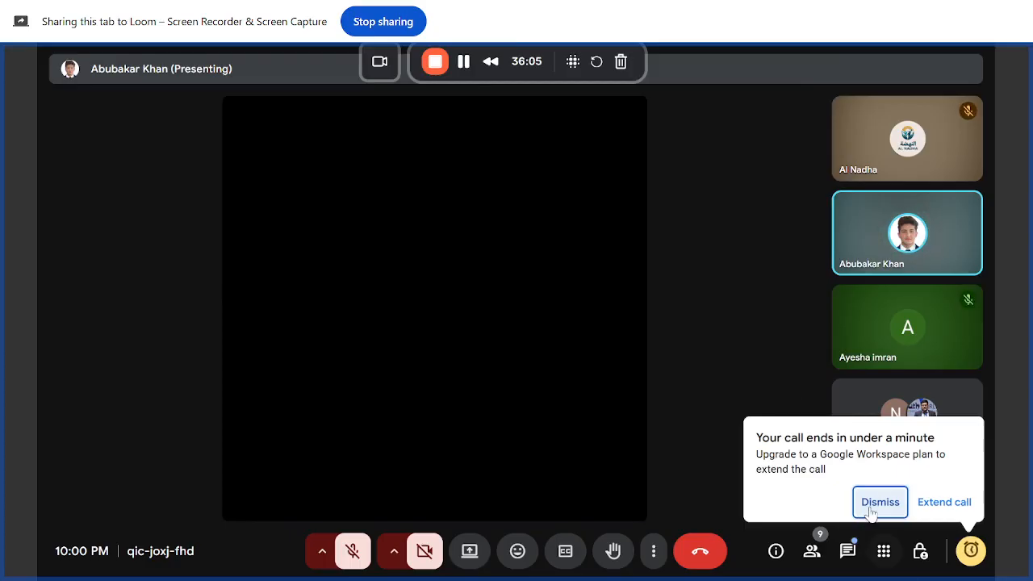
left_click(875, 507)
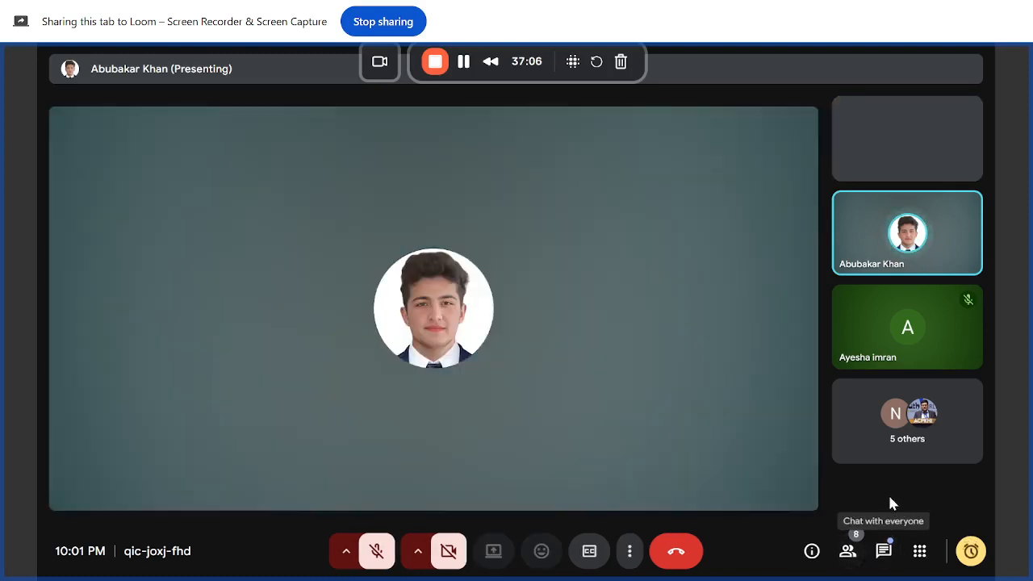
Step: Stop the Loom screen recording of the tab and close its preview window
left_click(884, 554)
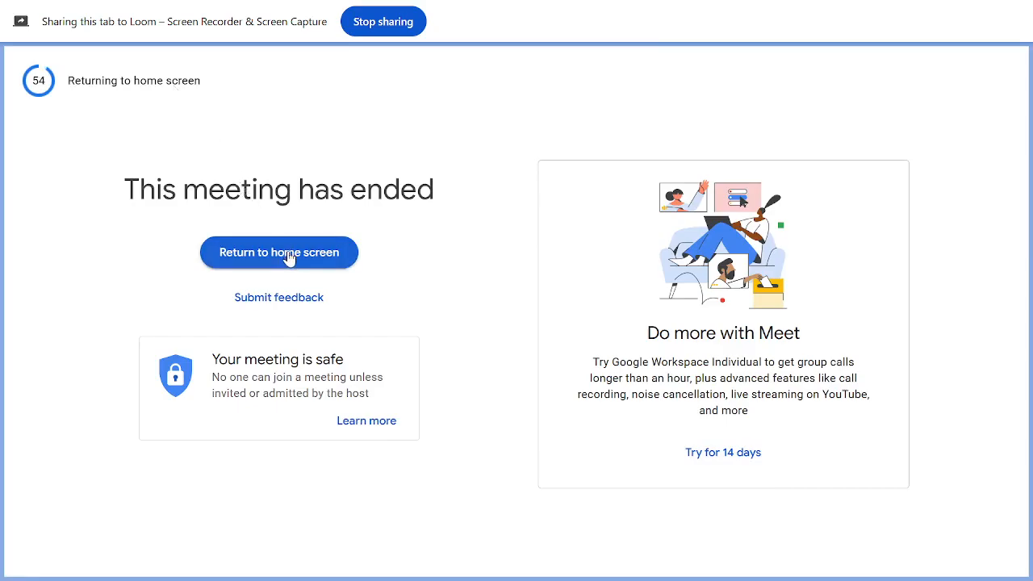
left_click(384, 31)
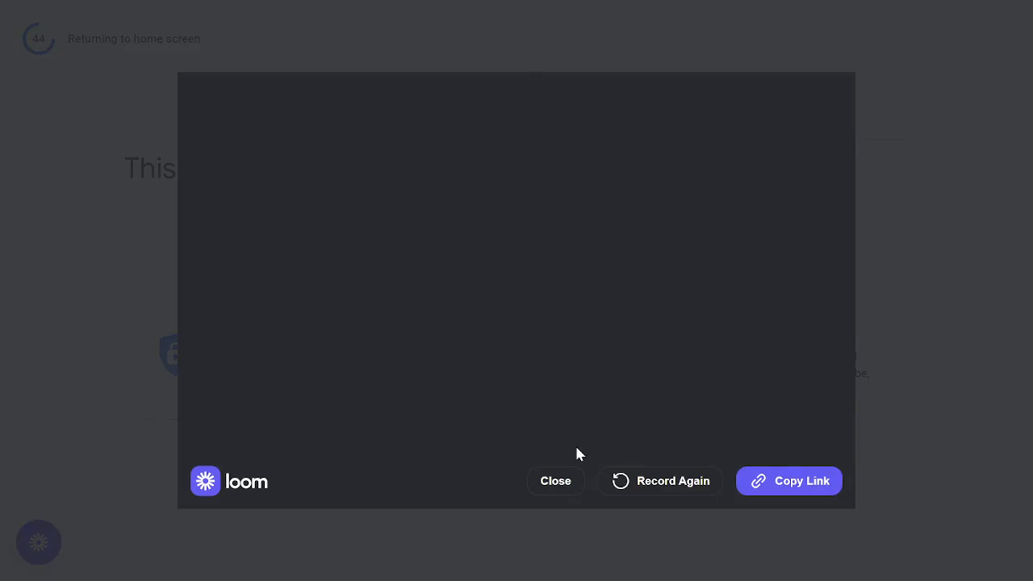
left_click(576, 485)
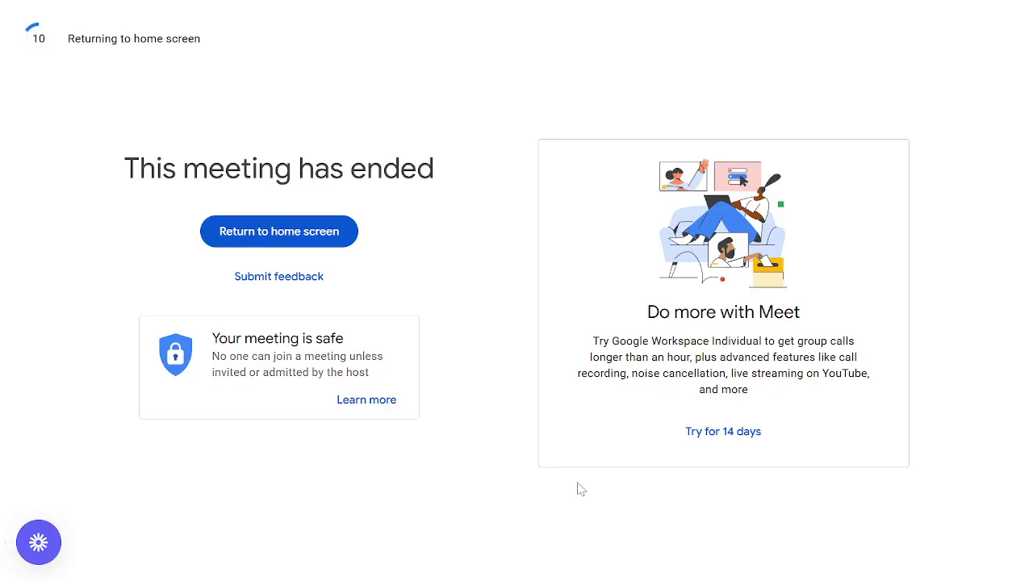
Step: Return to the Meet home screen after the meeting has ended
left_click(333, 223)
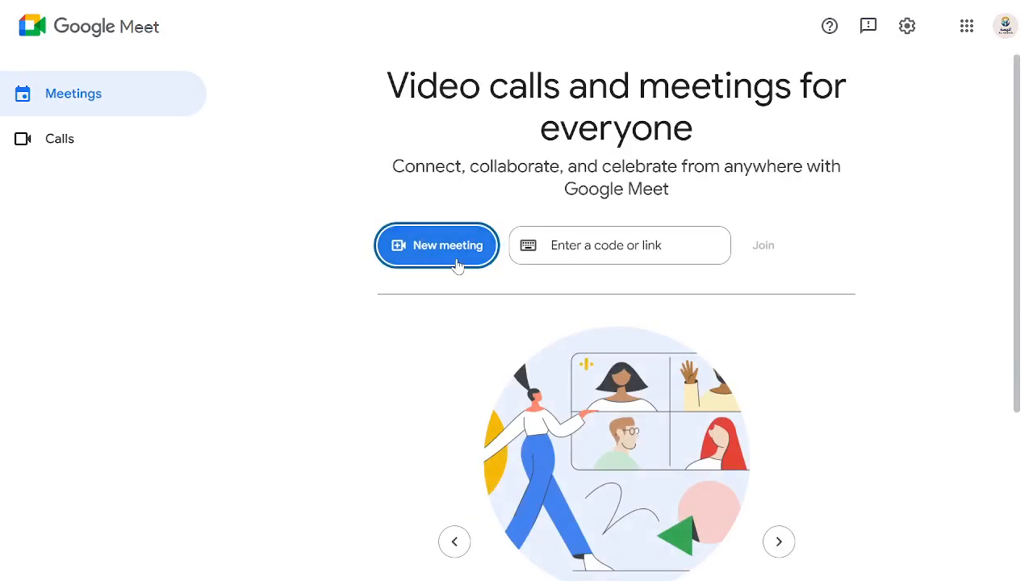
left_click(569, 251)
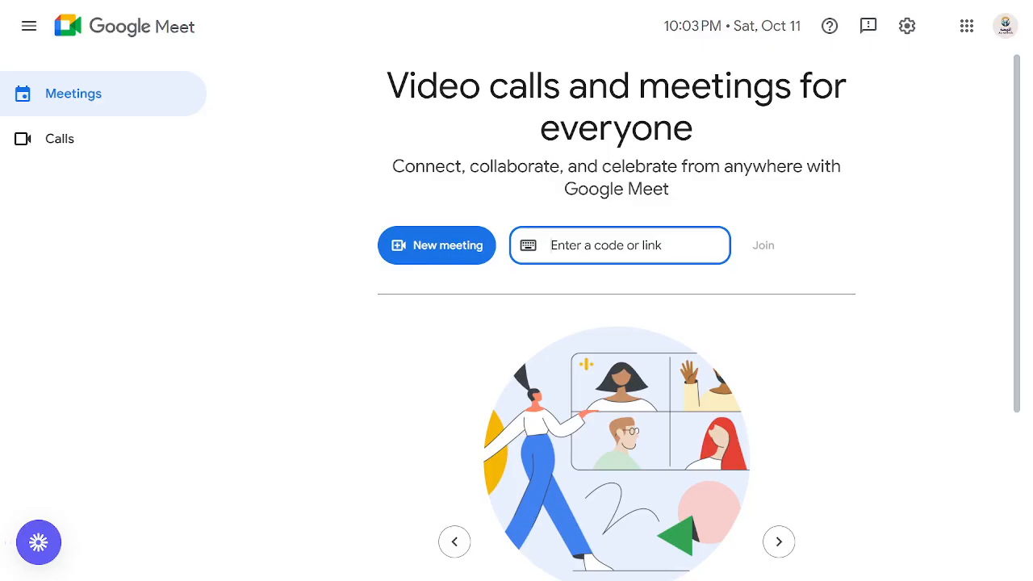
type("Q")
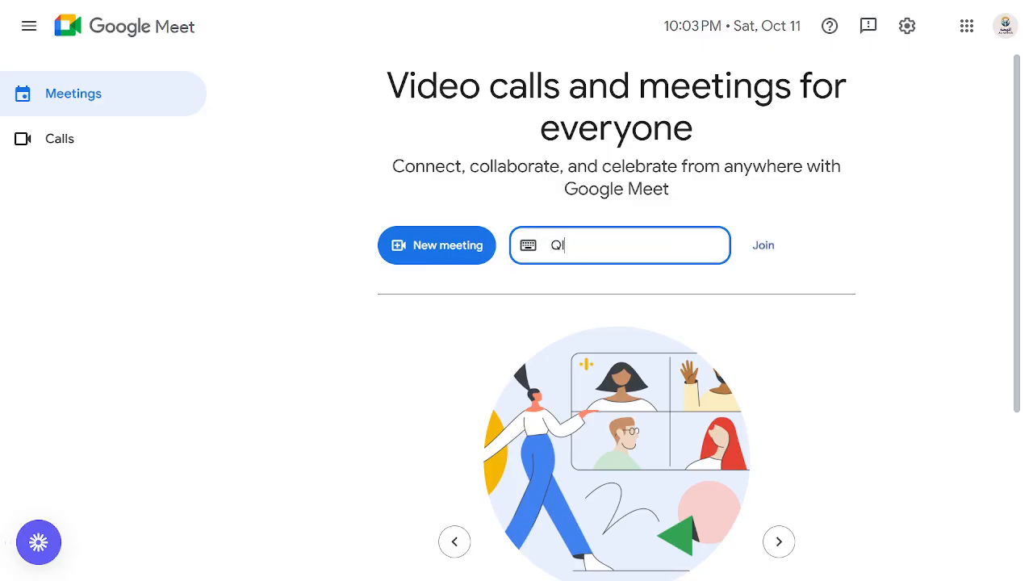
type("l=")
key("BackSpace")
key("BackSpace")
key("BackSpace")
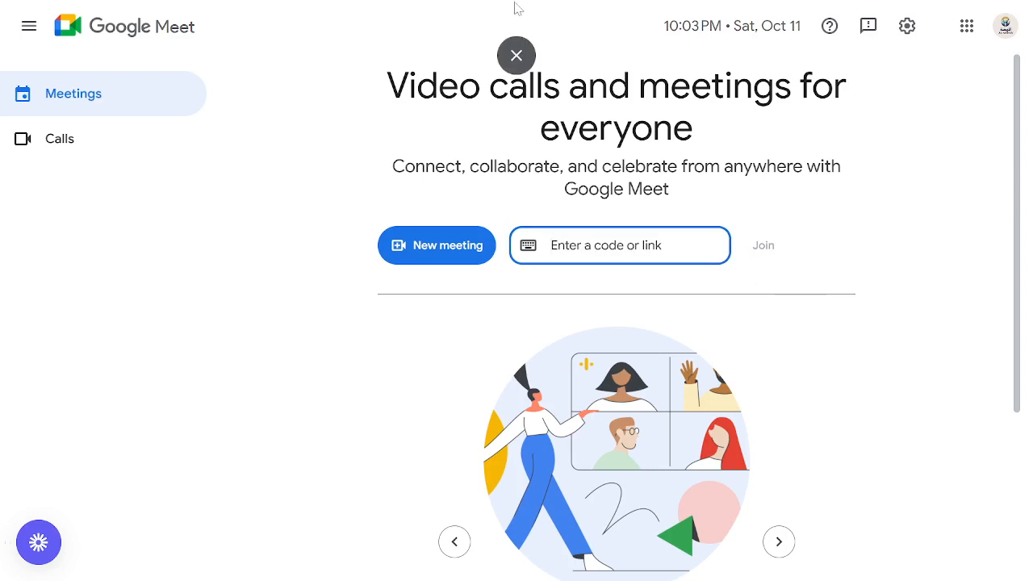
Step: Exit the browser's full-screen mode
left_click(1019, 330)
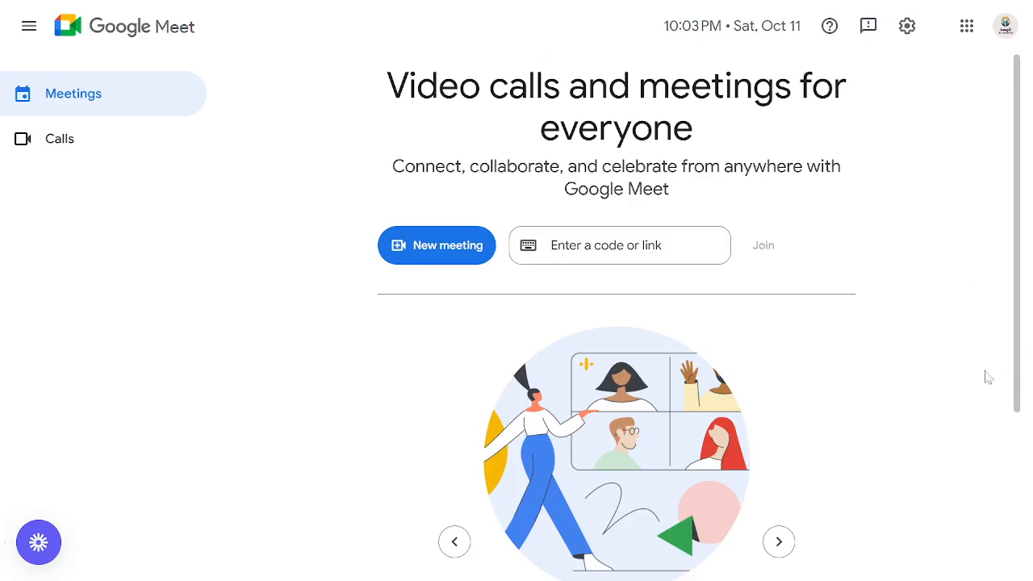
mouse_move(376, 2)
left_click(520, 64)
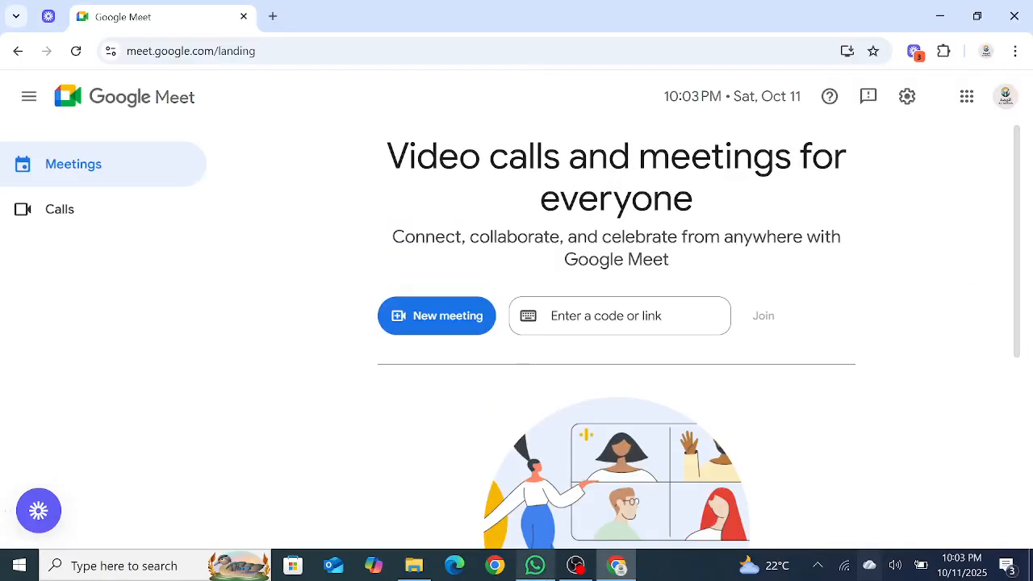